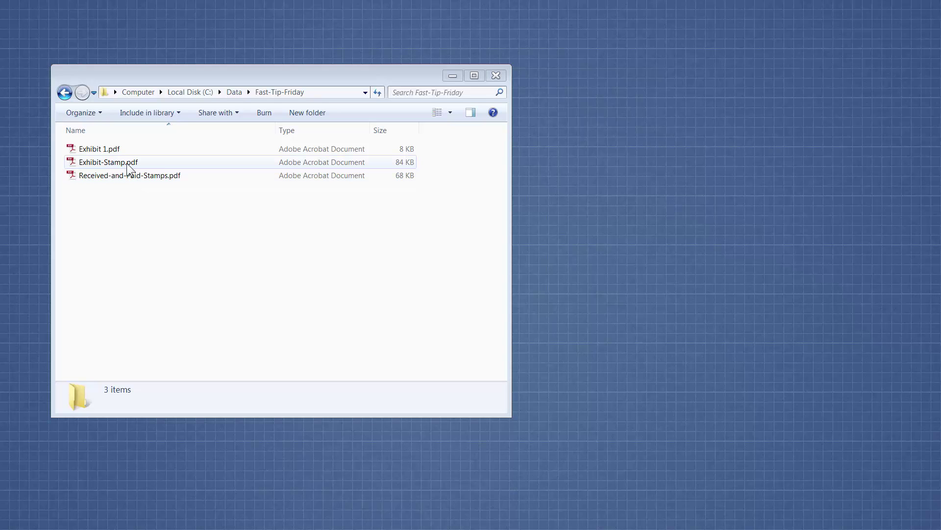
# Open Exhibit-Stamp.pdf, fit the page, review its exhibit stamp pages, then close it.
pyautogui.doubleClick(132, 163)
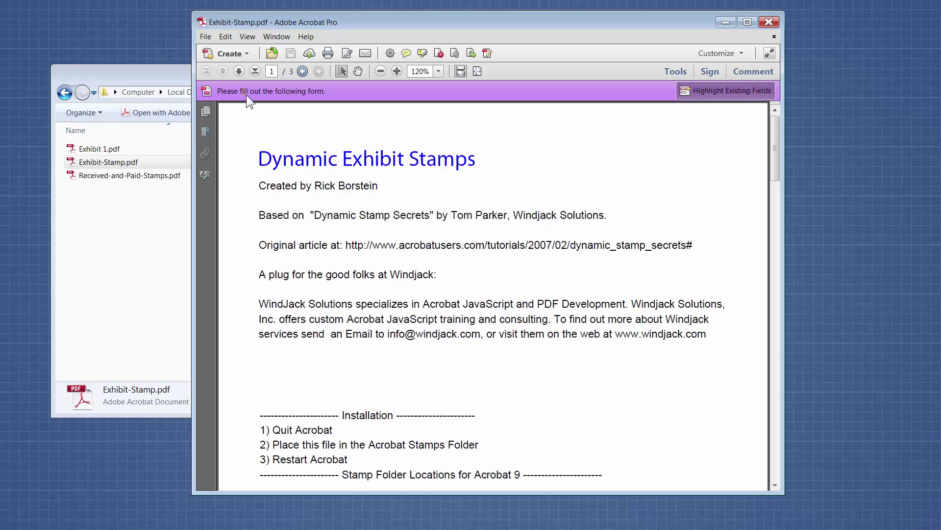
pyautogui.click(478, 71)
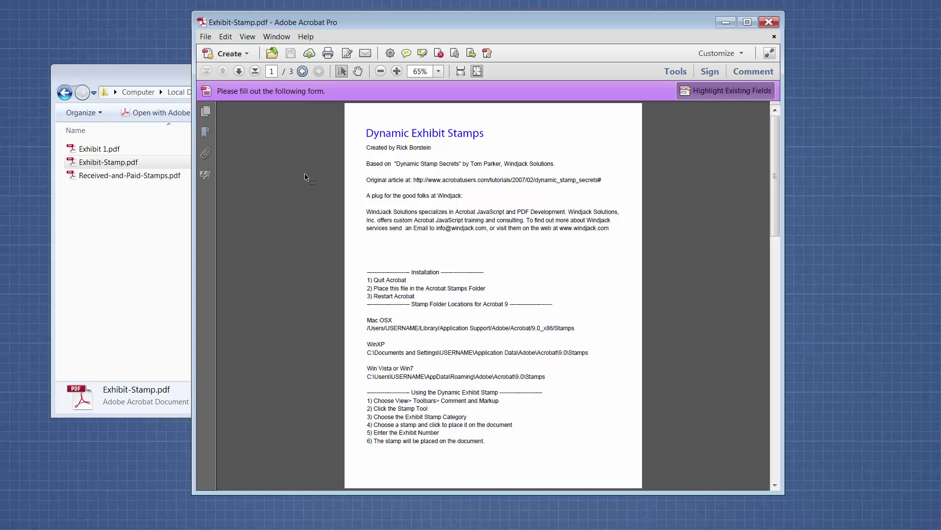
pyautogui.click(238, 71)
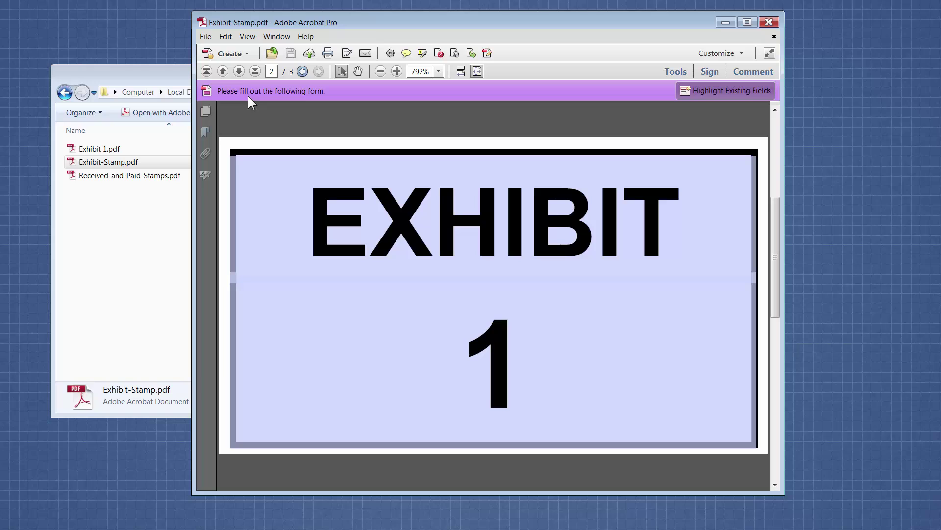
pyautogui.click(239, 72)
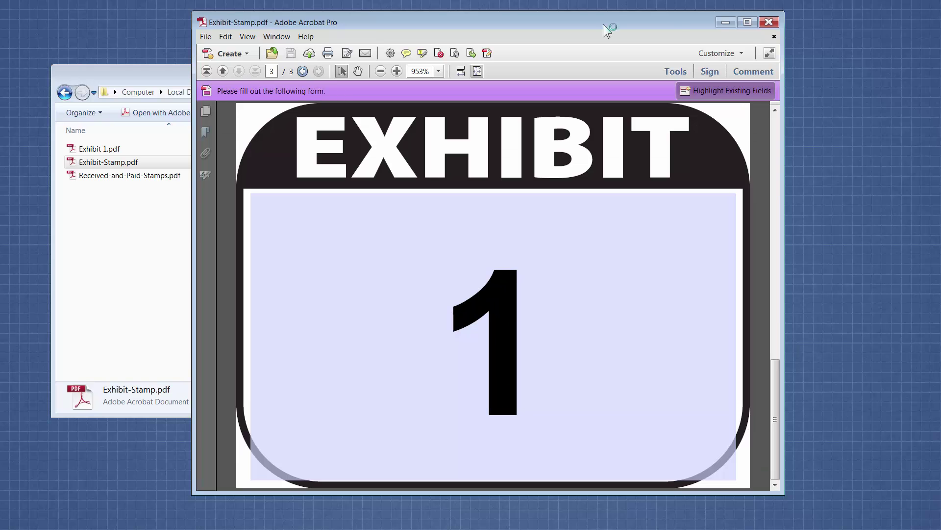
pyautogui.click(769, 22)
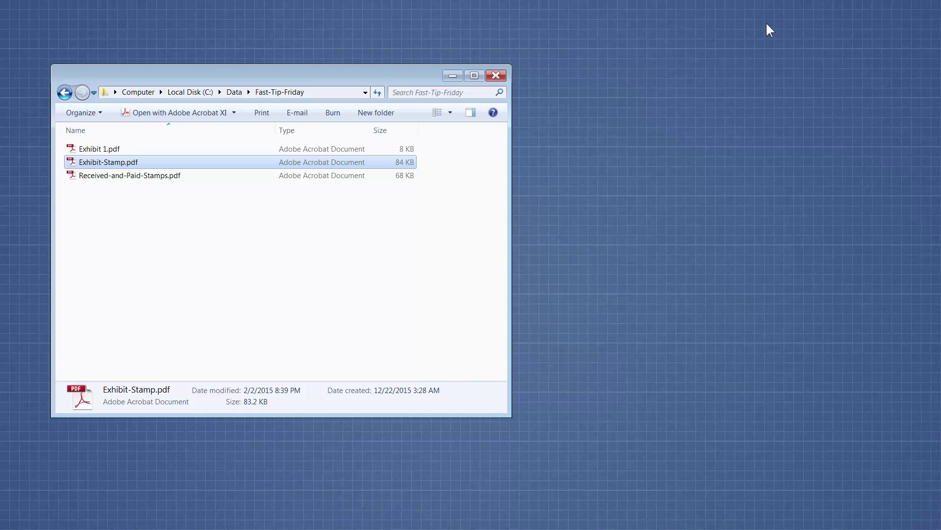
# Open Received-and-Paid-Stamps.pdf and page through to the blank PAID stamp's date field on page 4.
pyautogui.doubleClick(168, 177)
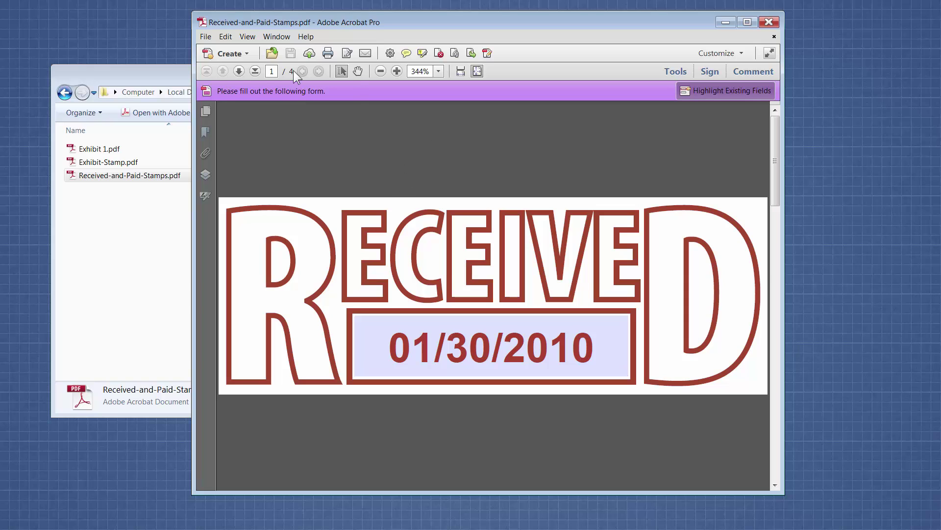
pyautogui.click(238, 72)
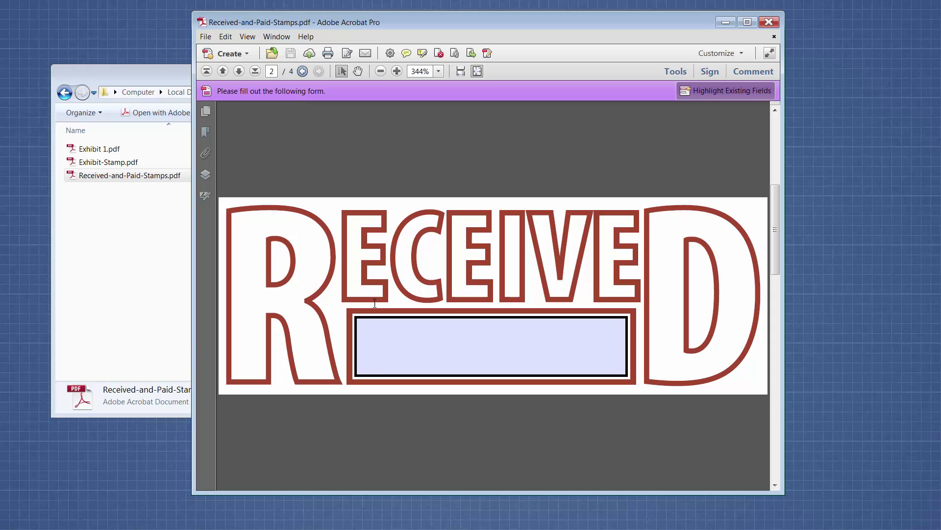
pyautogui.click(239, 71)
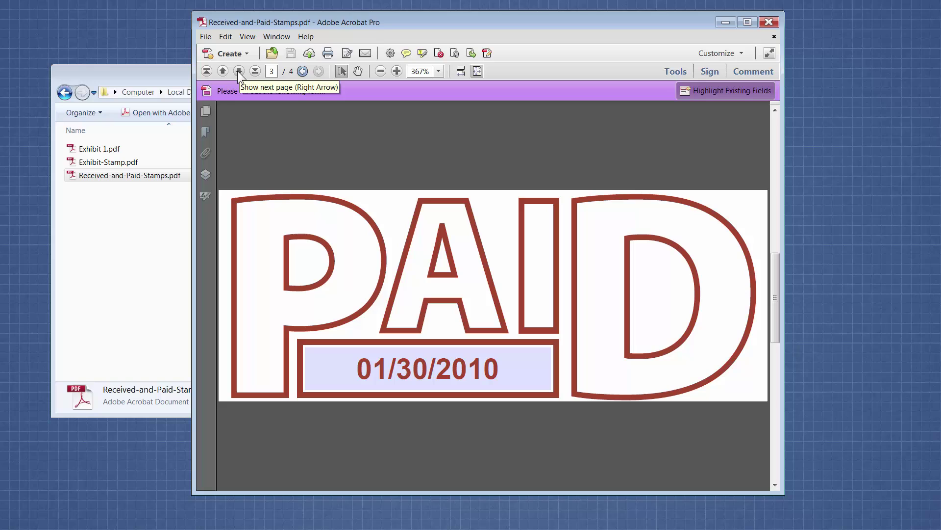
pyautogui.click(239, 71)
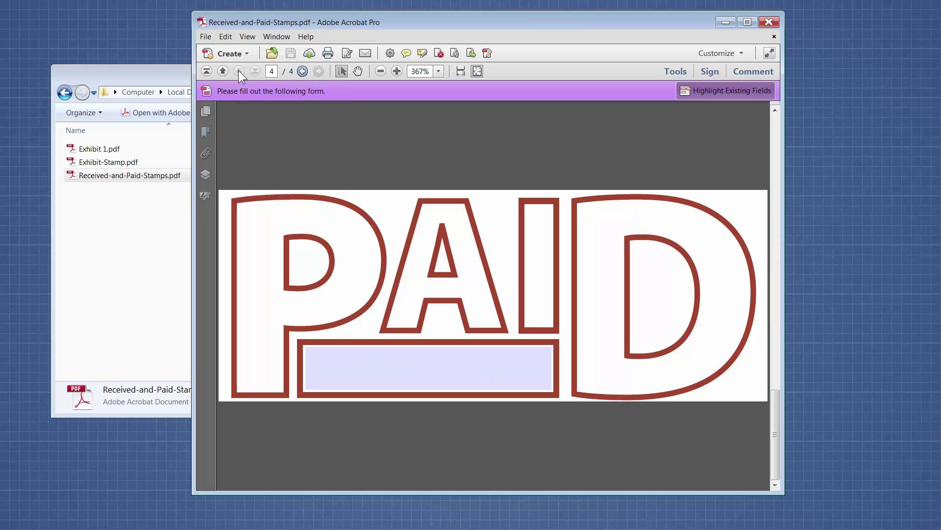
pyautogui.click(412, 374)
# Close the stamps PDF and paste the Acrobat\11.0\Stamps path into Explorer's address bar.
pyautogui.click(769, 22)
pyautogui.click(313, 202)
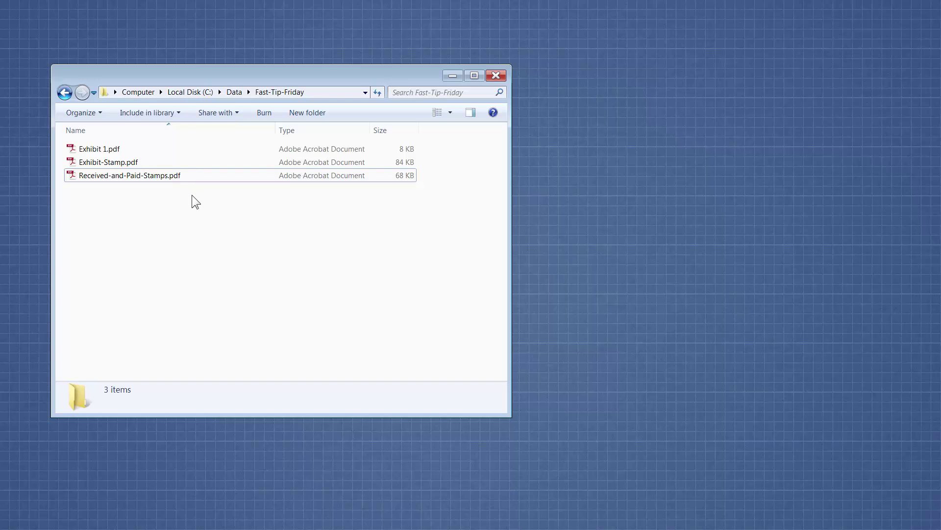
pyautogui.click(316, 91)
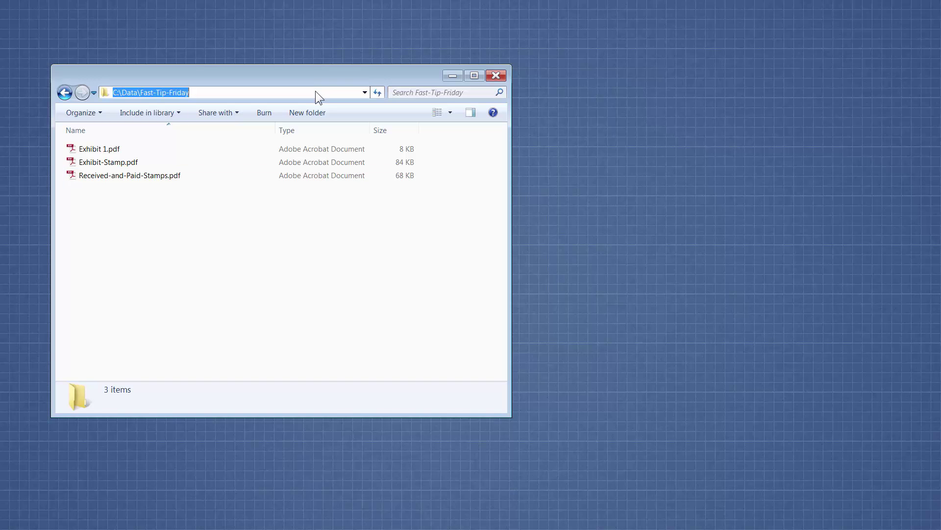
pyautogui.rightClick(239, 91)
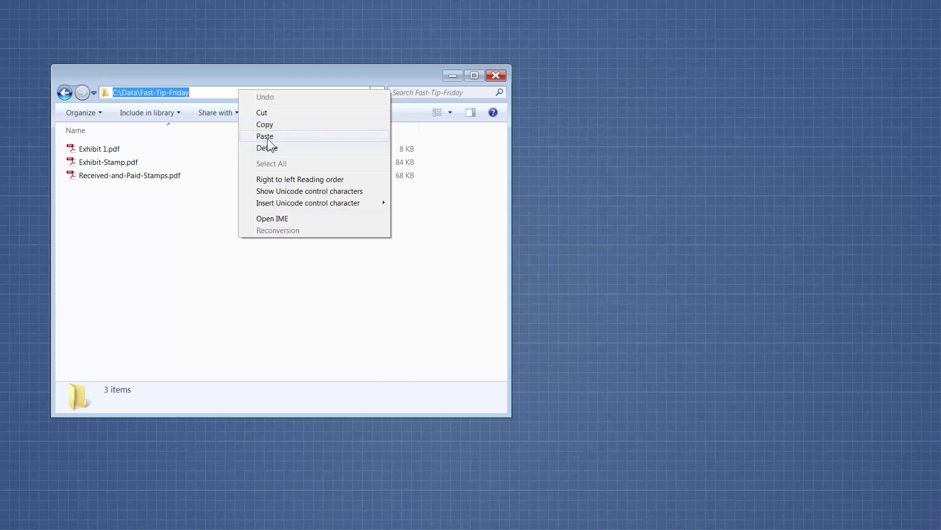
pyautogui.click(268, 138)
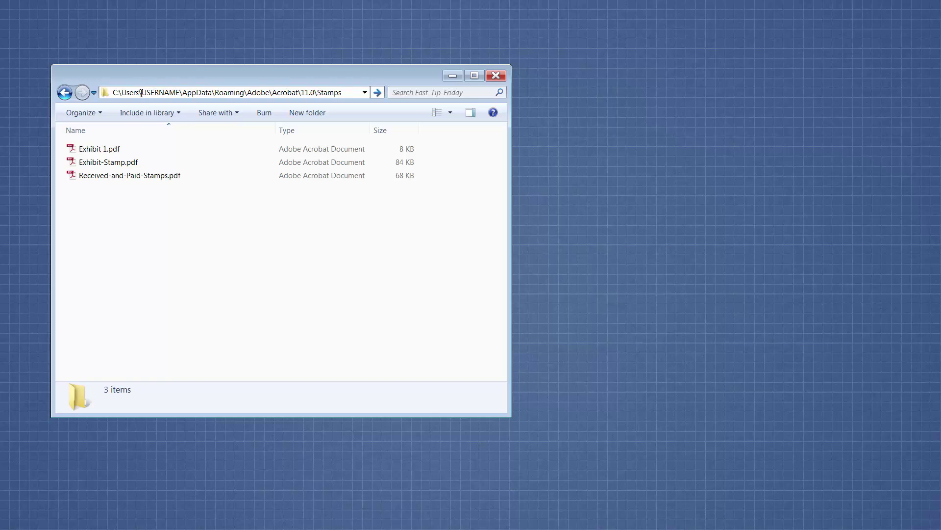
pyautogui.moveTo(149, 93); pyautogui.dragTo(177, 93)
pyautogui.write('abowser')
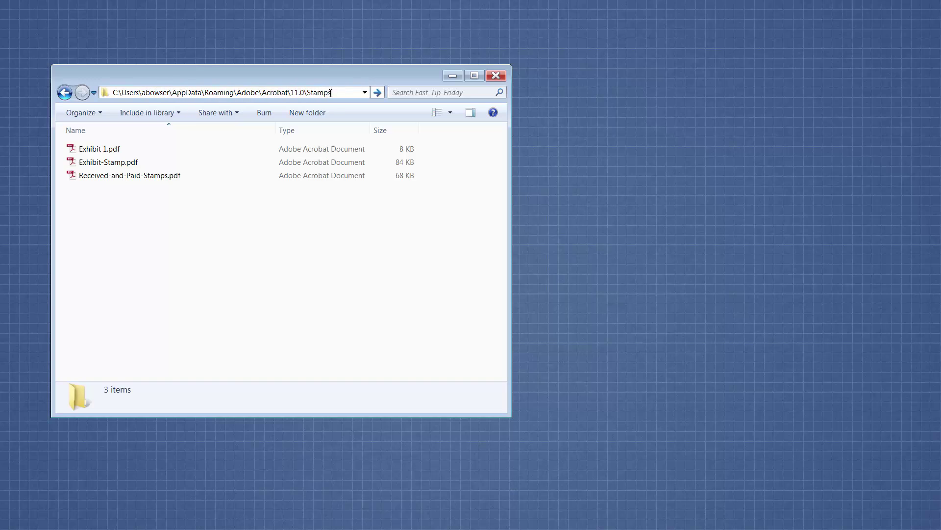
pyautogui.press('Return')
pyautogui.click(346, 92)
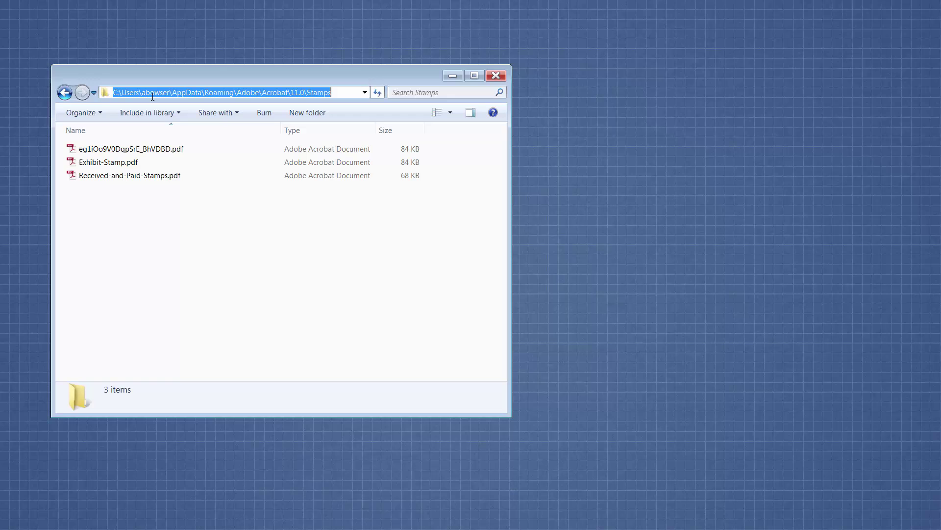
pyautogui.click(64, 93)
# Open Exhibit 1.pdf in Acrobat, cancelling an accidental rename of the file.
pyautogui.click(117, 151)
pyautogui.click(117, 151)
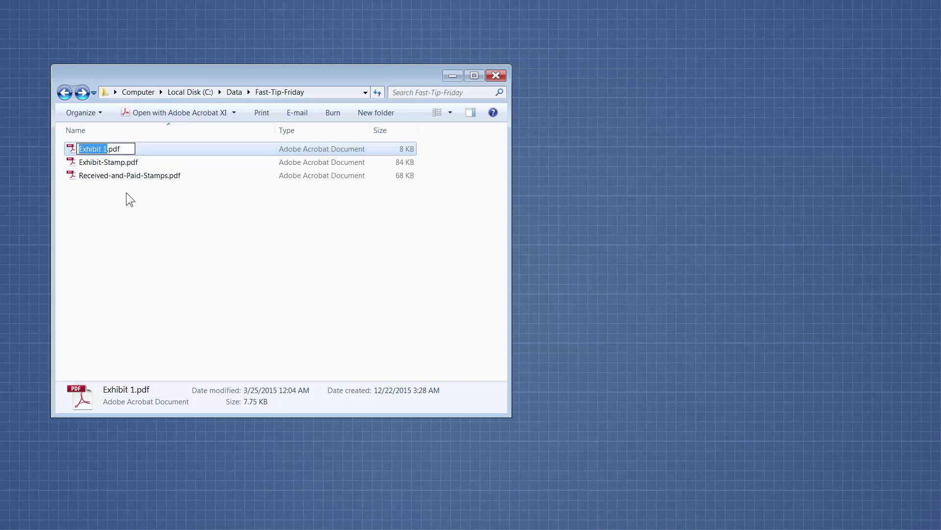
pyautogui.click(125, 192)
pyautogui.doubleClick(116, 148)
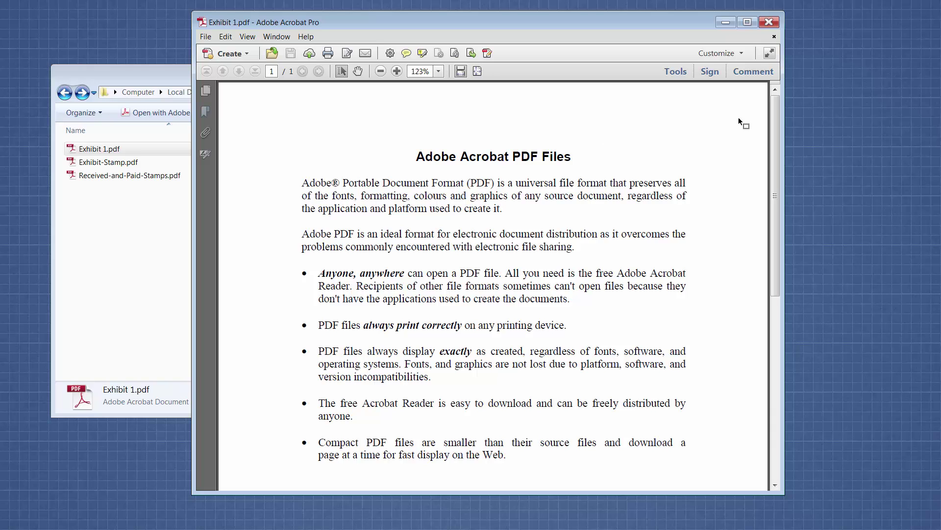
# Show the Comment stamp list and preview the Received and Paid Stamps submenu.
pyautogui.click(753, 72)
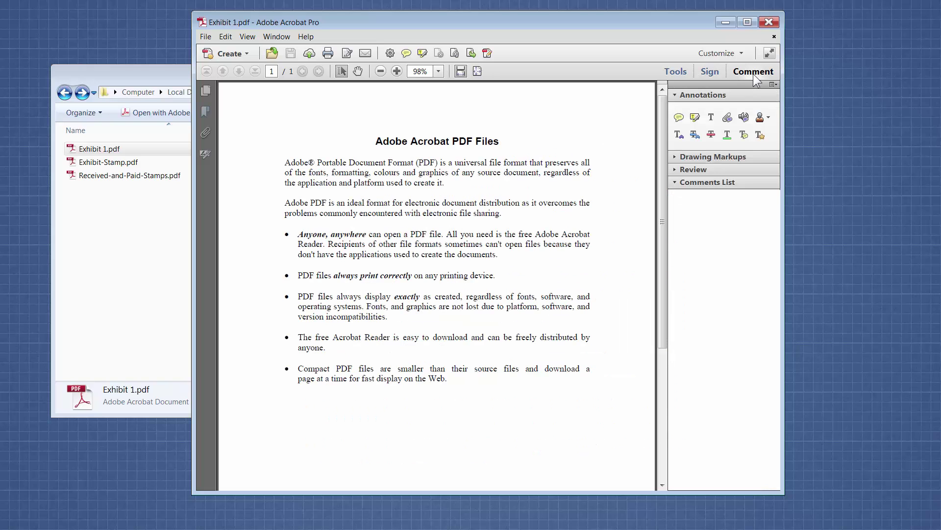
pyautogui.click(765, 119)
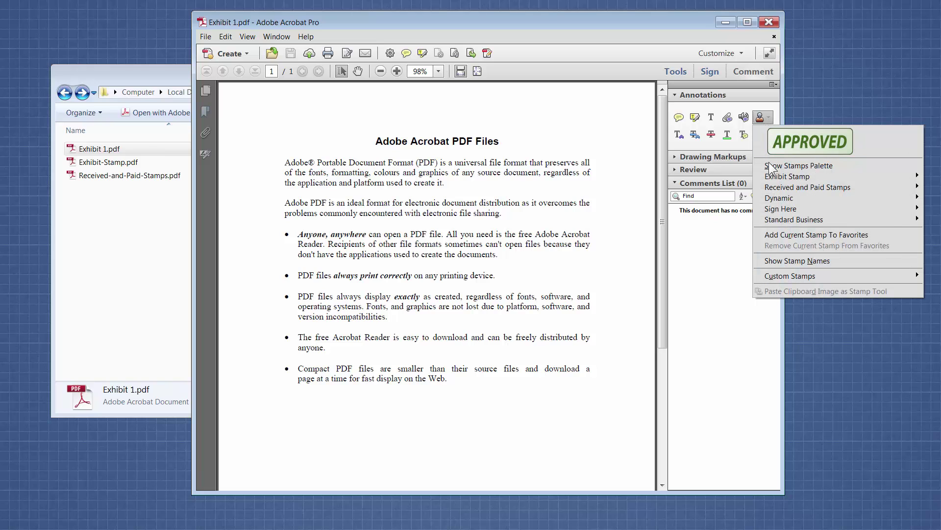
pyautogui.moveTo(768, 215)
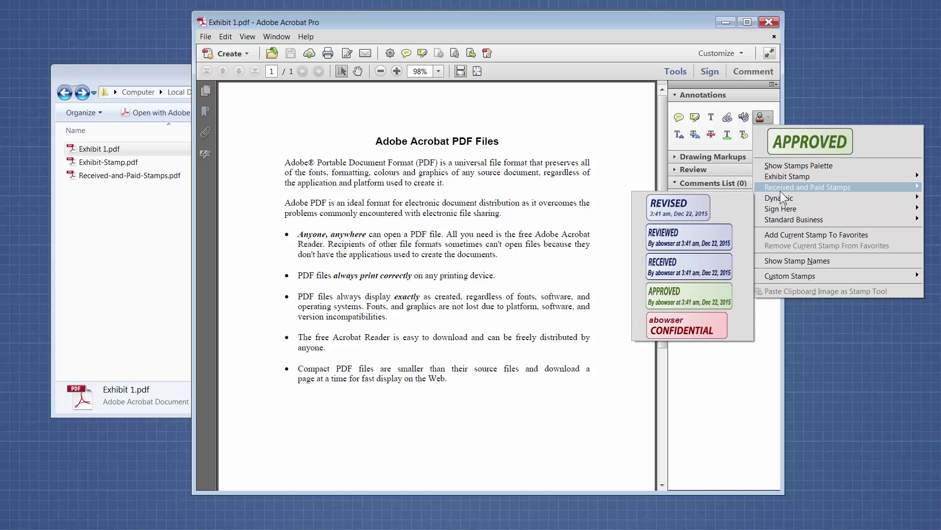
pyautogui.moveTo(781, 192)
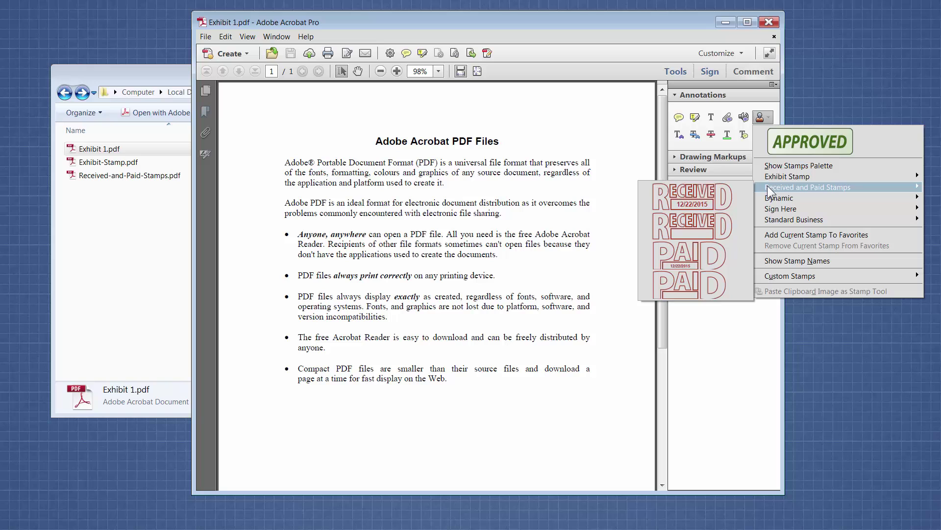
# Place the second RECEIVED stamp at the page's top-right, filling in a name.
pyautogui.click(688, 223)
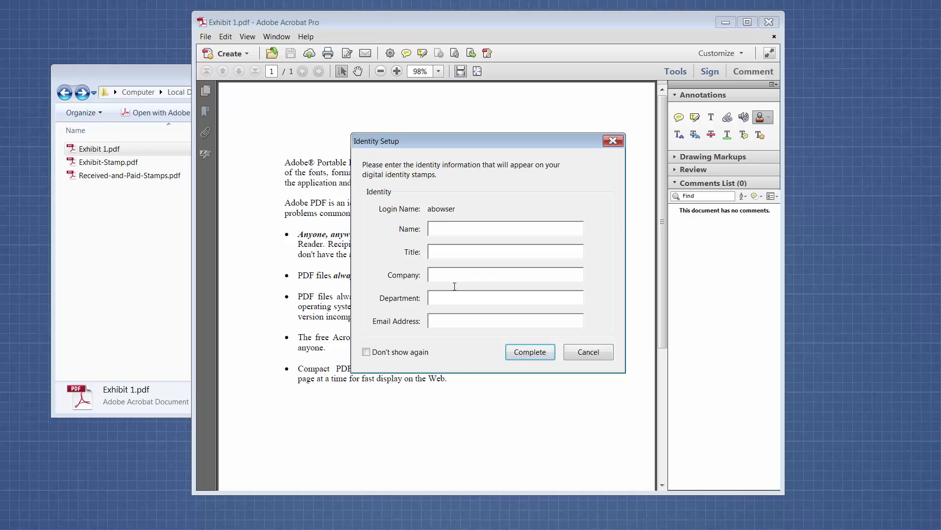
pyautogui.click(534, 351)
pyautogui.moveTo(534, 352); pyautogui.dragTo(573, 123)
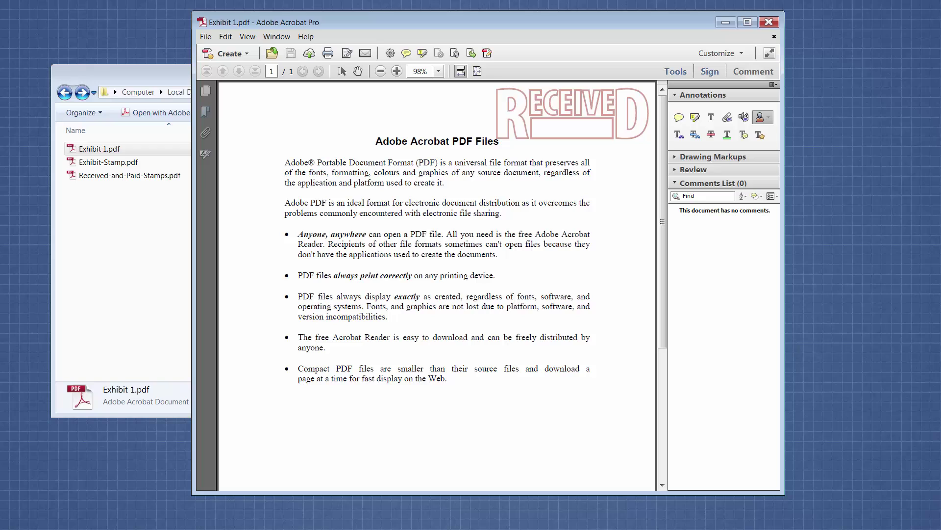
pyautogui.click(573, 123)
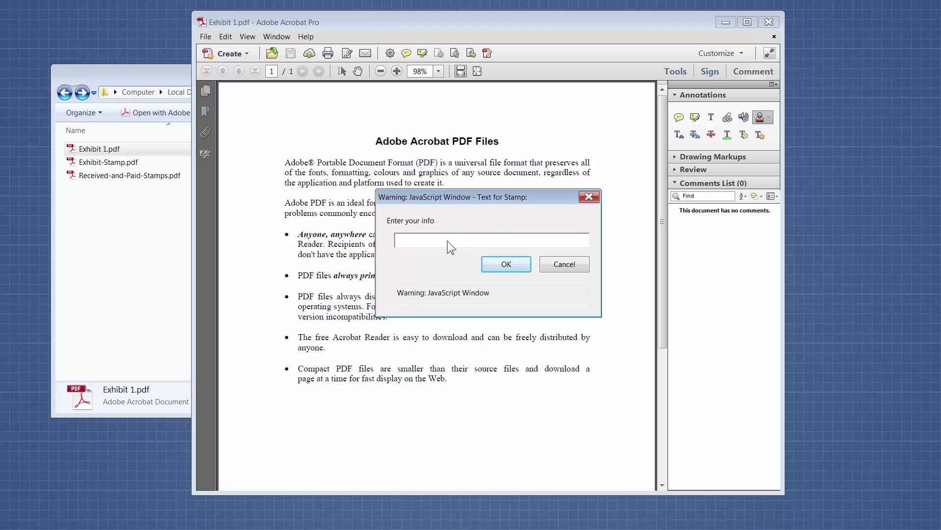
pyautogui.write('Amy Bowser')
pyautogui.click(515, 270)
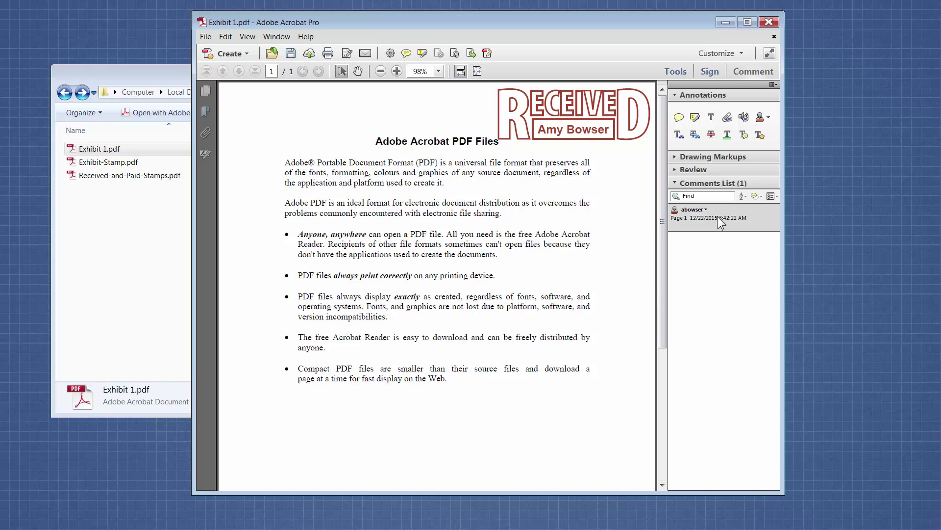
# Shrink the RECEIVED stamp, shift it right, then delete it.
pyautogui.click(623, 120)
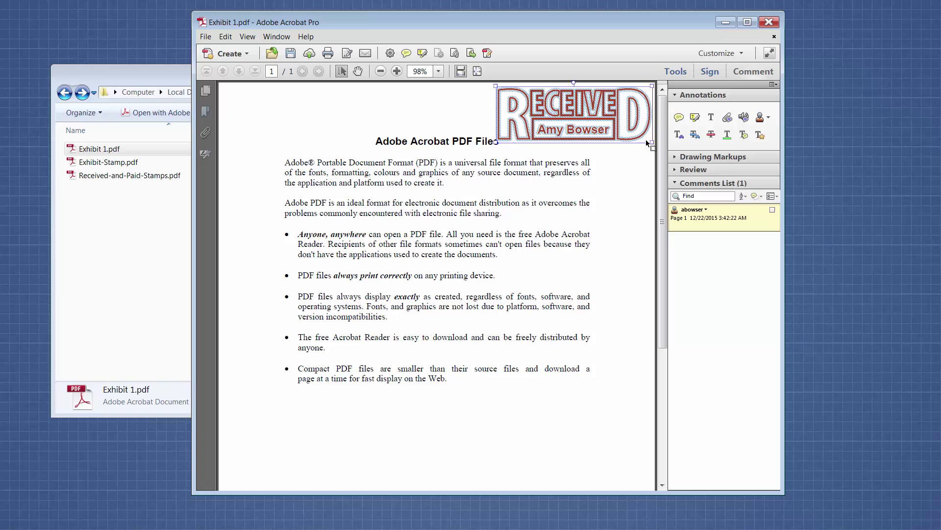
pyautogui.moveTo(652, 142); pyautogui.dragTo(615, 128)
pyautogui.moveTo(566, 110); pyautogui.dragTo(597, 113)
pyautogui.click(592, 160)
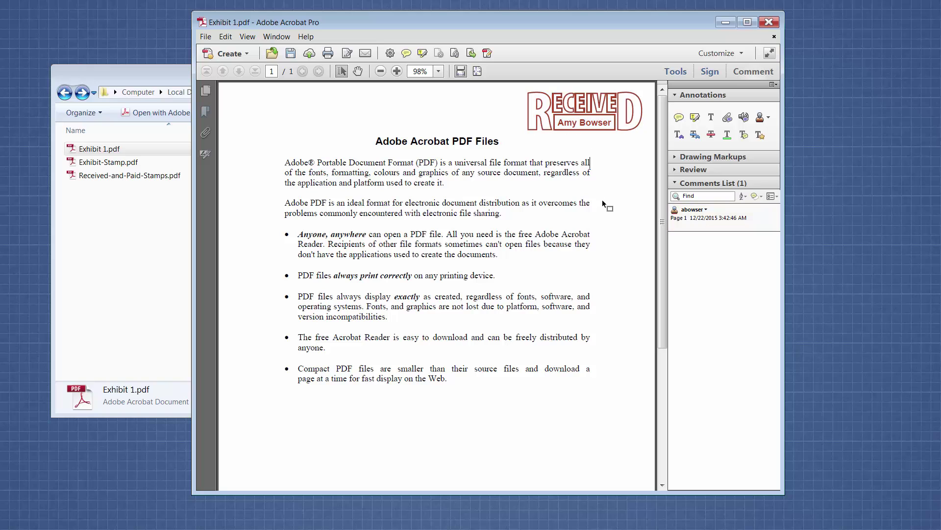
pyautogui.click(742, 222)
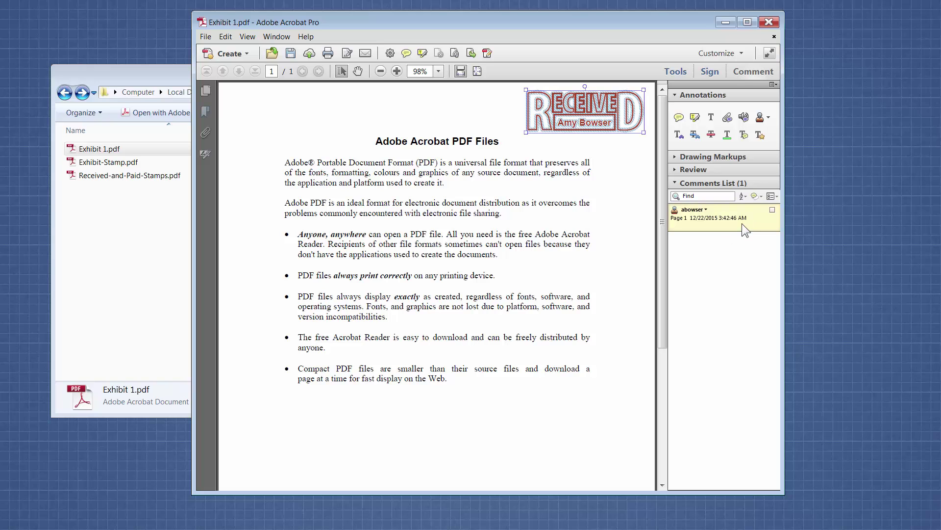
pyautogui.rightClick(743, 222)
pyautogui.click(742, 240)
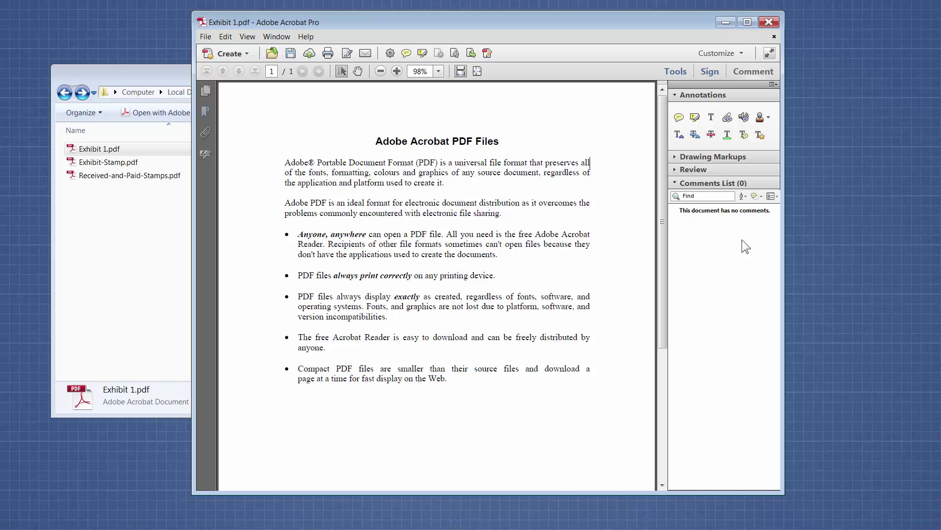
# Apply the Exhibit Stamp EXHIBIT stamp numbered 23 and drag it to the top-right corner.
pyautogui.click(766, 120)
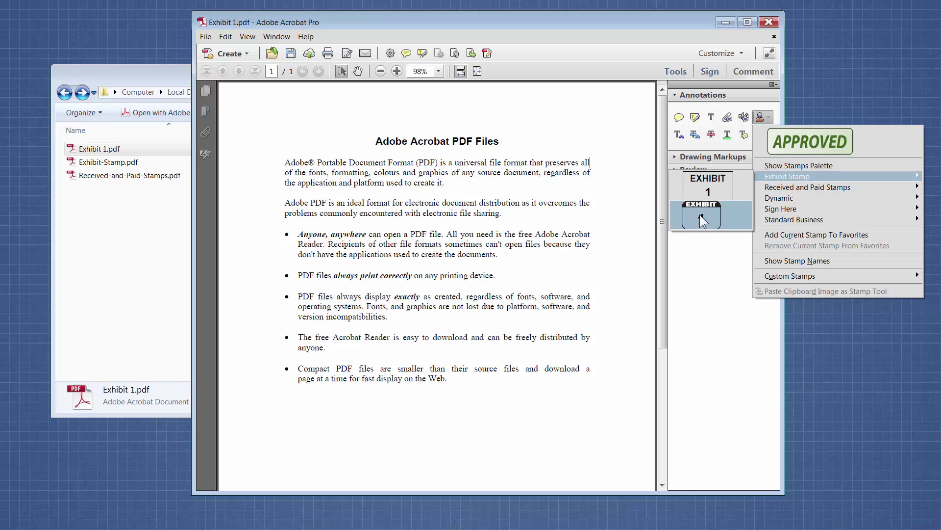
pyautogui.click(701, 216)
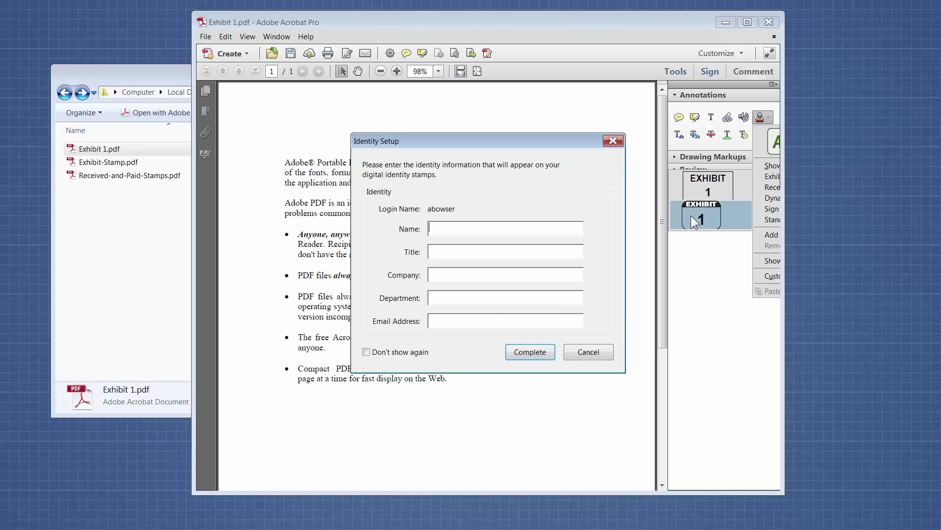
pyautogui.click(520, 351)
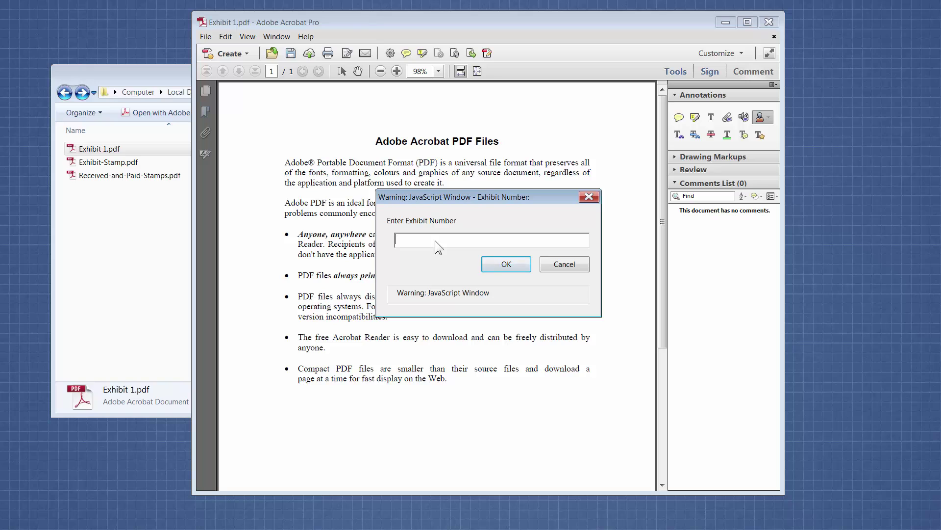
pyautogui.write('23')
pyautogui.click(510, 269)
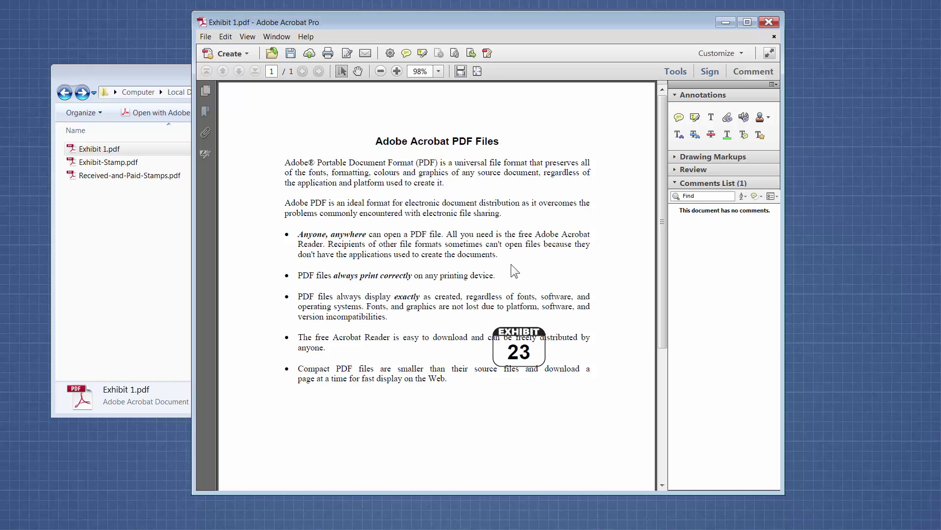
pyautogui.moveTo(519, 333); pyautogui.dragTo(608, 100)
pyautogui.click(613, 165)
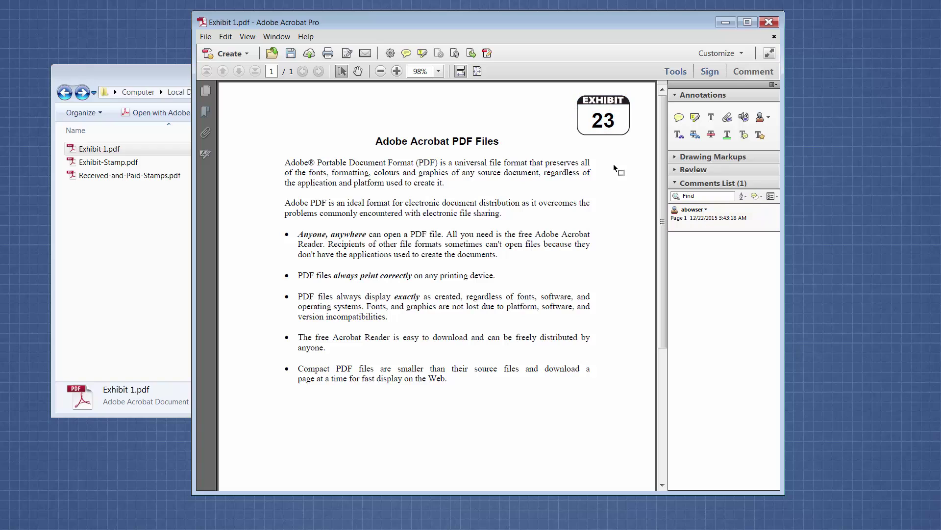